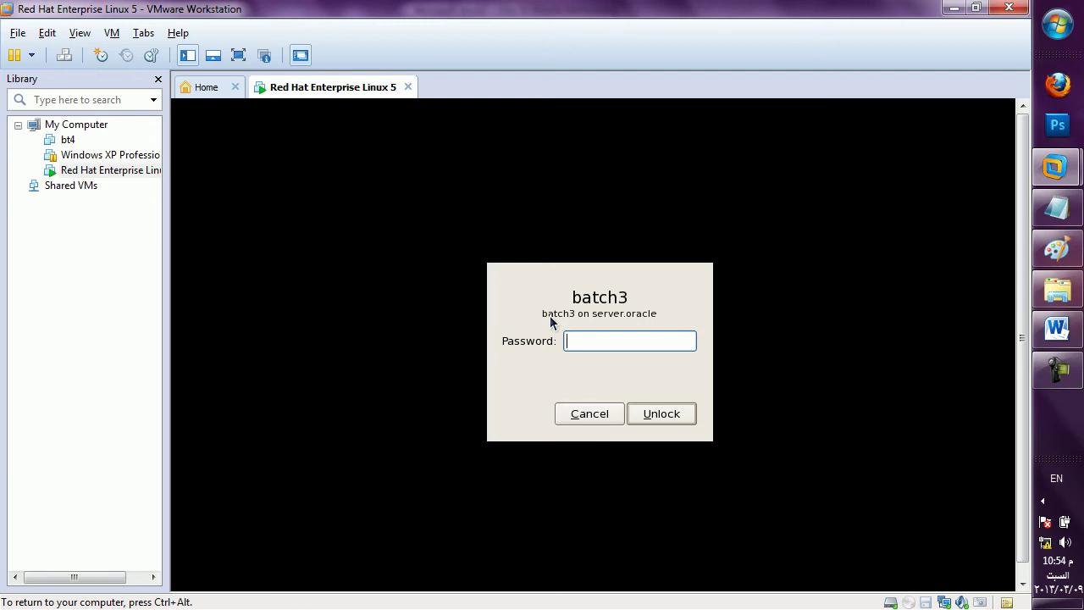
# Unlock the batch3 session with the account password.
pyautogui.write('**')
pyautogui.press('Return')
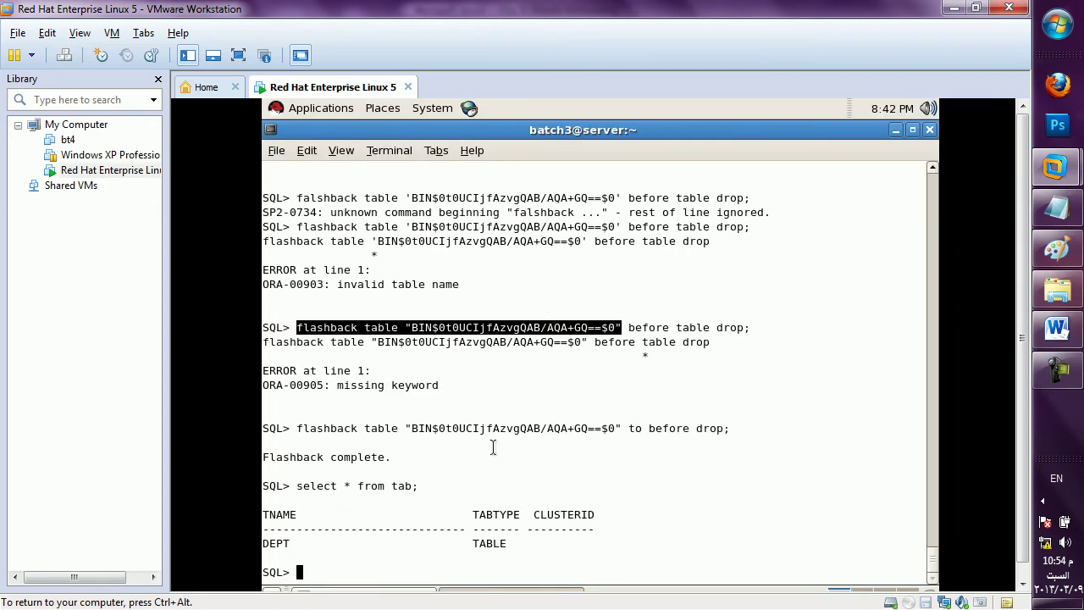
pyautogui.click(487, 455)
# In SQL*Plus run 'shut immediate', connect / as sysdba, and shut the instance down immediately.
pyautogui.write('shut immediate')
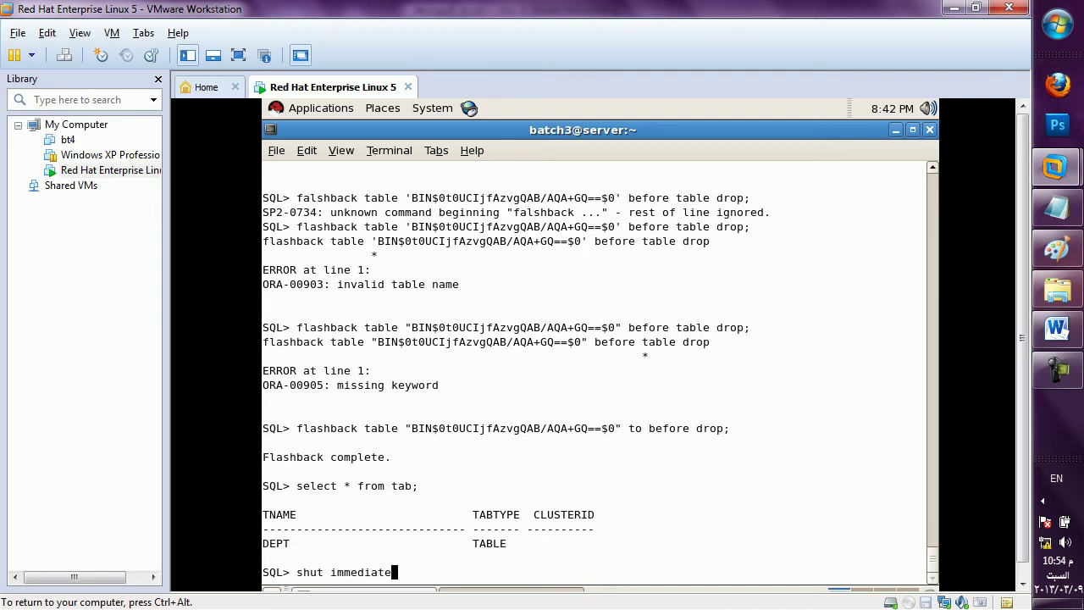
pyautogui.press('Return')
pyautogui.write('connect /')
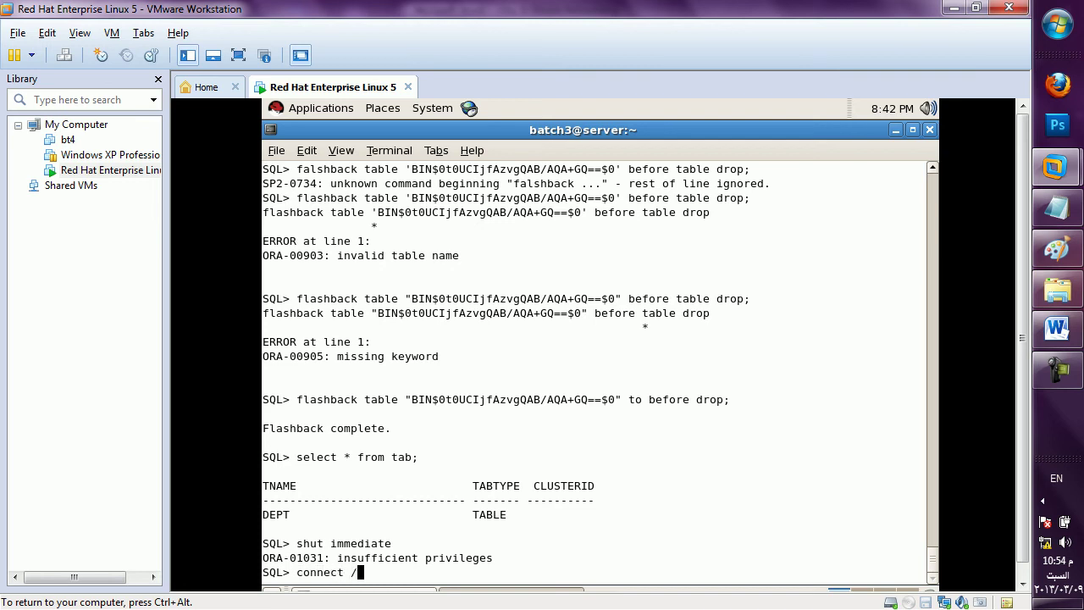
pyautogui.write(' as sysdba')
pyautogui.press('Return')
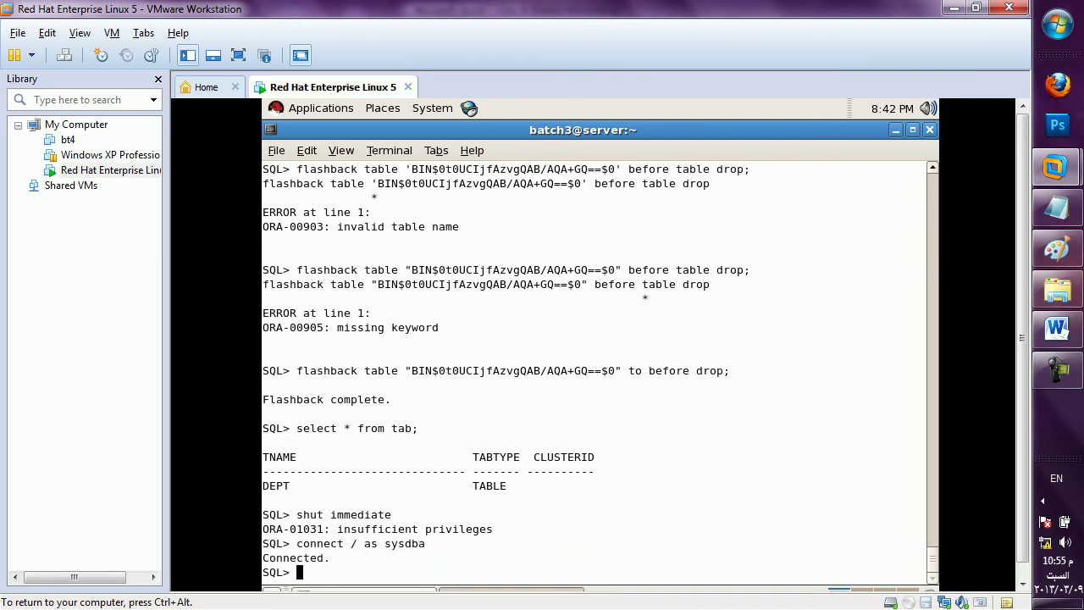
pyautogui.write('shut immediate')
pyautogui.press('Return')
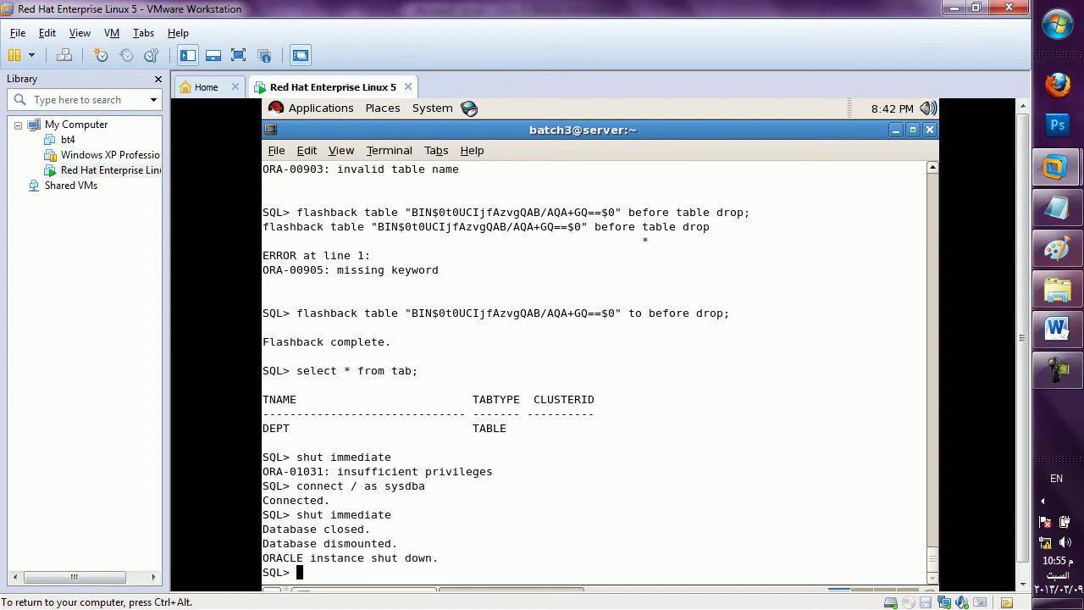
# Exit SQL*Plus and the shell so the terminal closes.
pyautogui.write('exit')
pyautogui.press('Return')
pyautogui.write('cd')
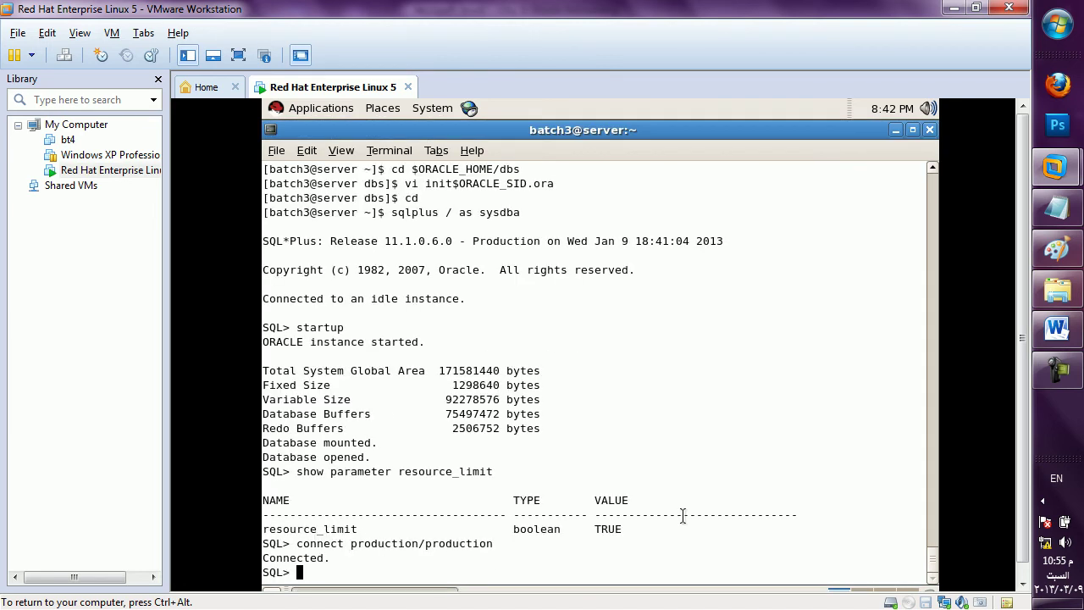
pyautogui.write('exit')
pyautogui.press('Return')
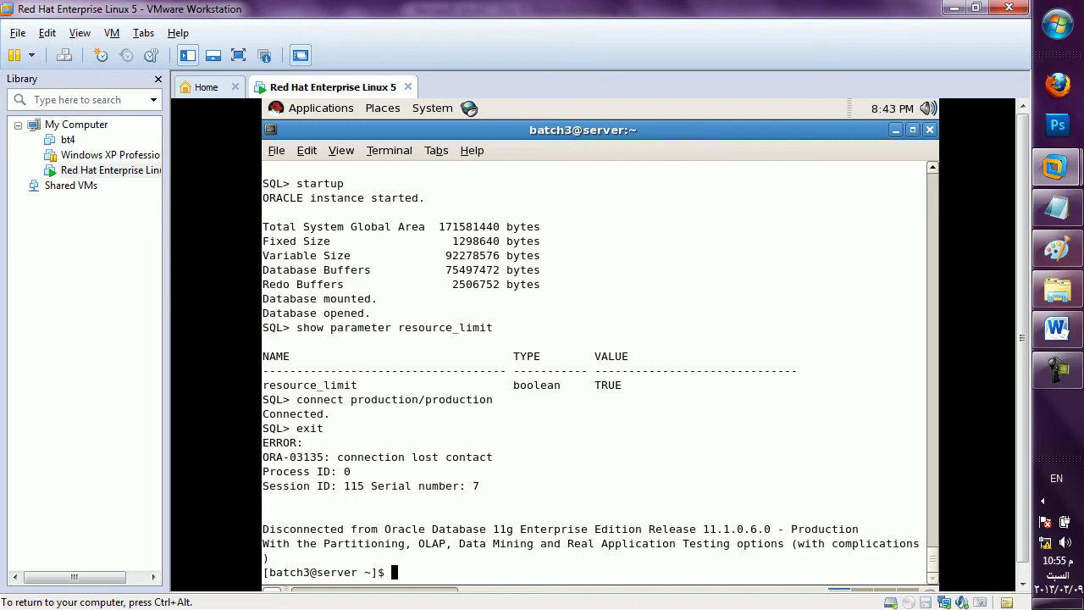
pyautogui.write('exit')
pyautogui.press('Return')
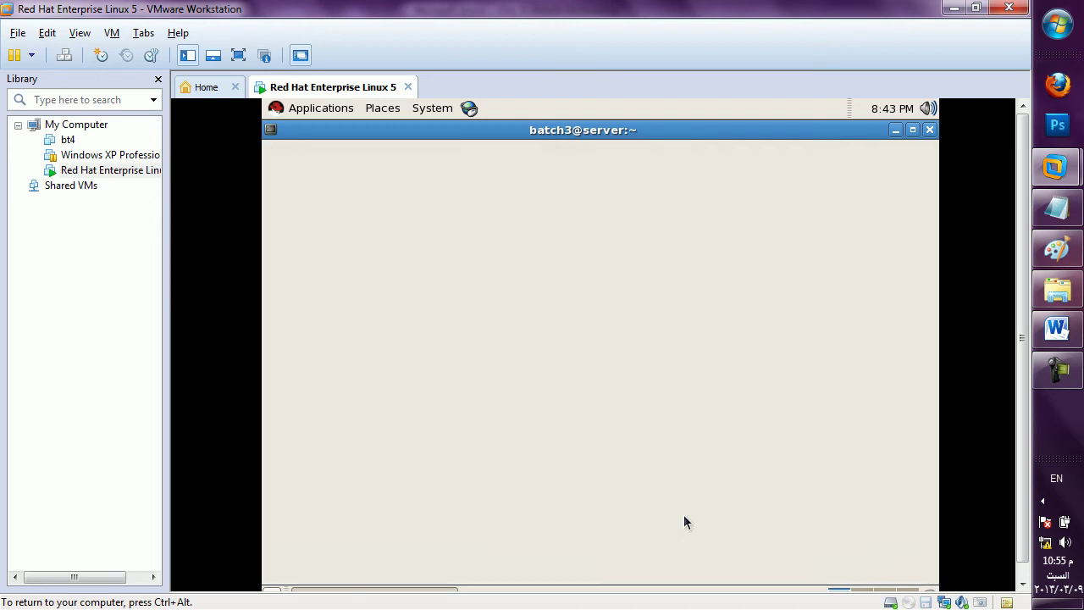
# Log the batch3 user out via System > Log Out batch3.
pyautogui.click(431, 109)
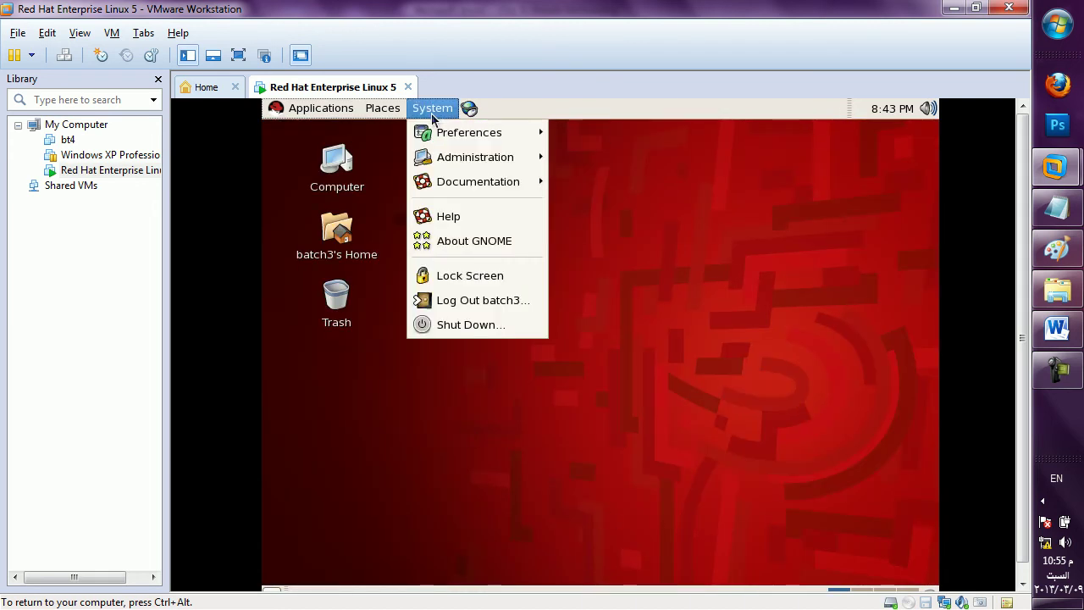
pyautogui.click(505, 304)
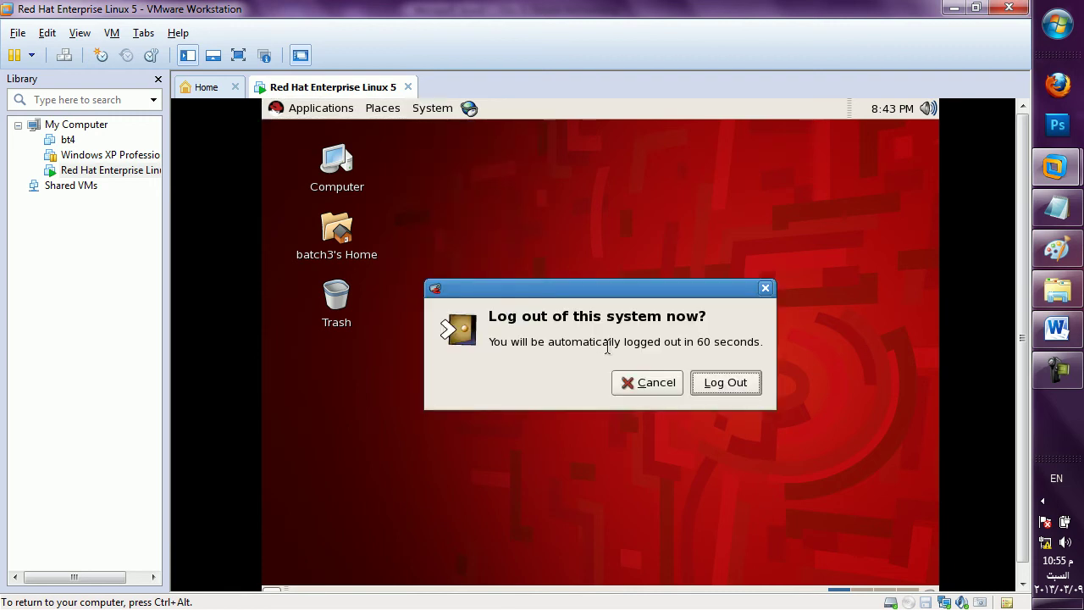
pyautogui.click(712, 383)
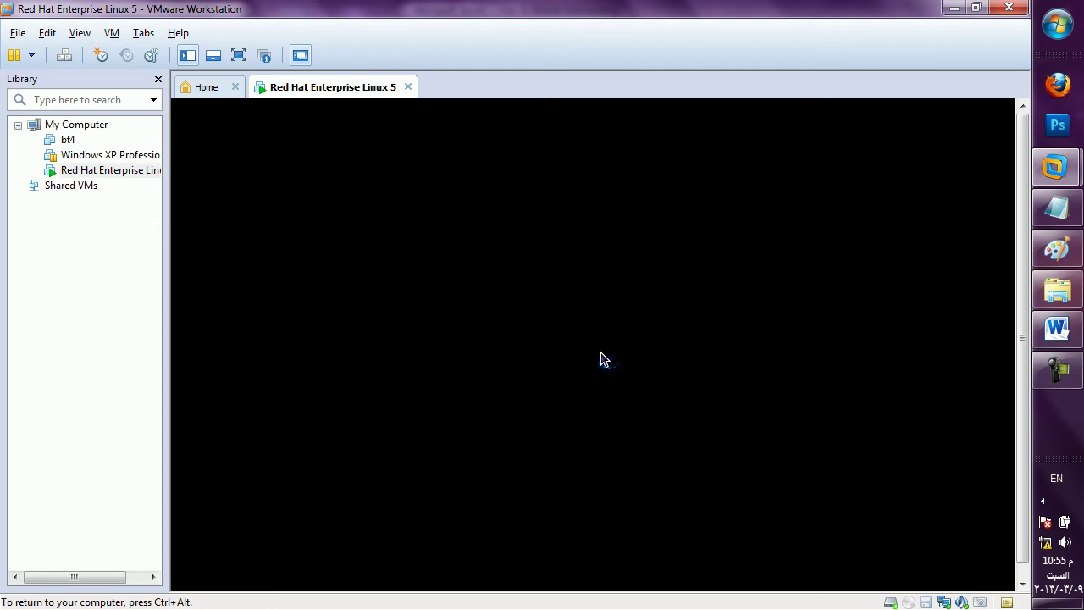
# Log in as root with root's password and give keyboard control back to the VM.
pyautogui.write('root')
pyautogui.press('Return')
pyautogui.write('redhat1')
pyautogui.press('Return')
pyautogui.hotkey('ctrl', 'alt')
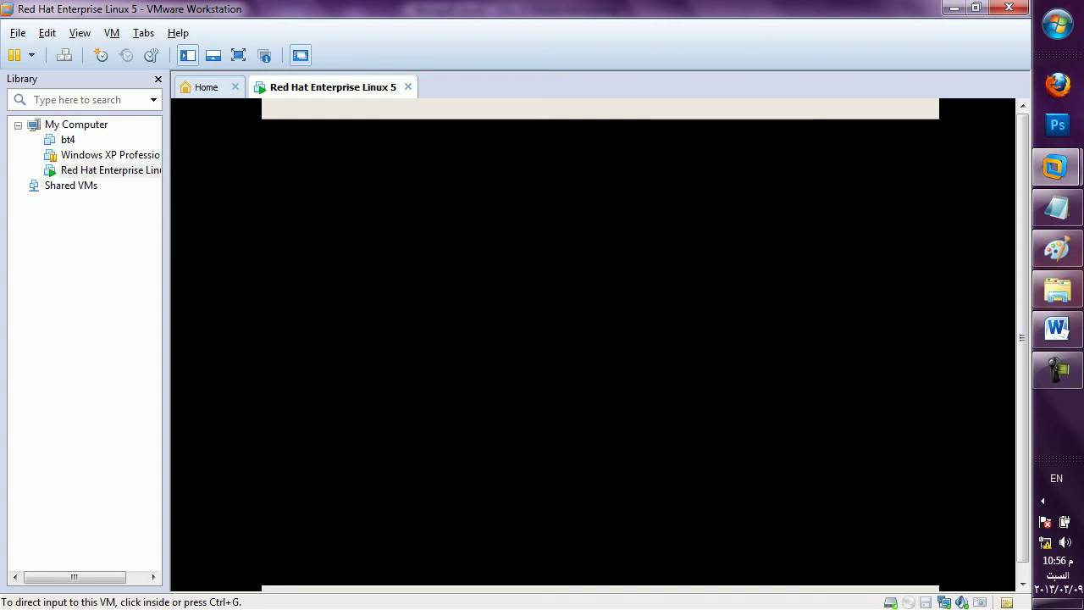
pyautogui.hotkey('ctrl', 'g')
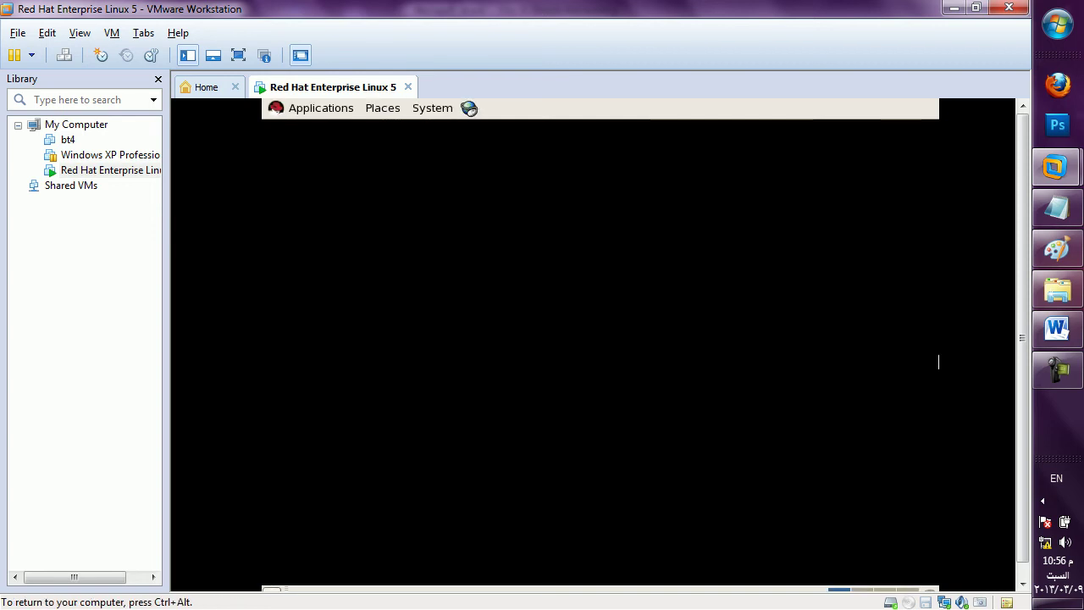
# Launch Network Configuration from System > Administration > Network.
pyautogui.click(429, 109)
pyautogui.moveTo(479, 157)
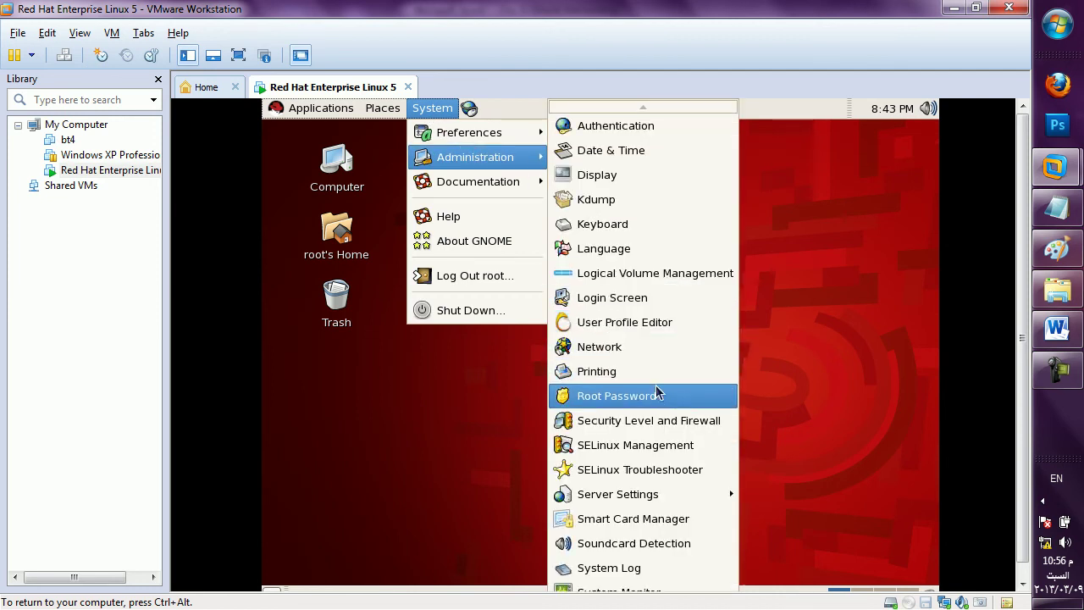
pyautogui.scroll(-1, 667, 478)
pyautogui.moveTo(669, 479)
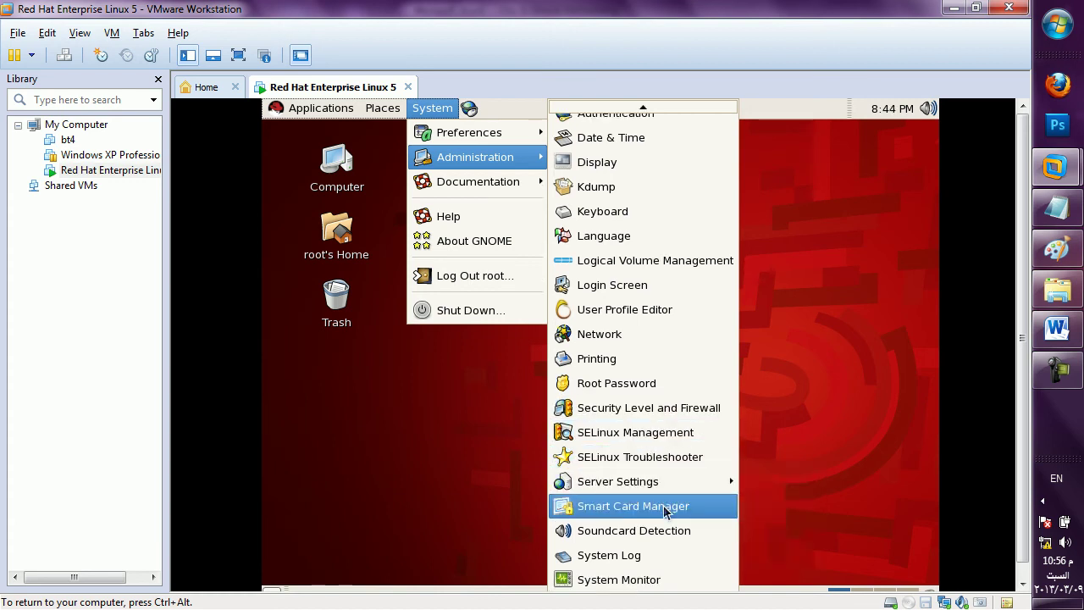
pyautogui.scroll(-2, 665, 508)
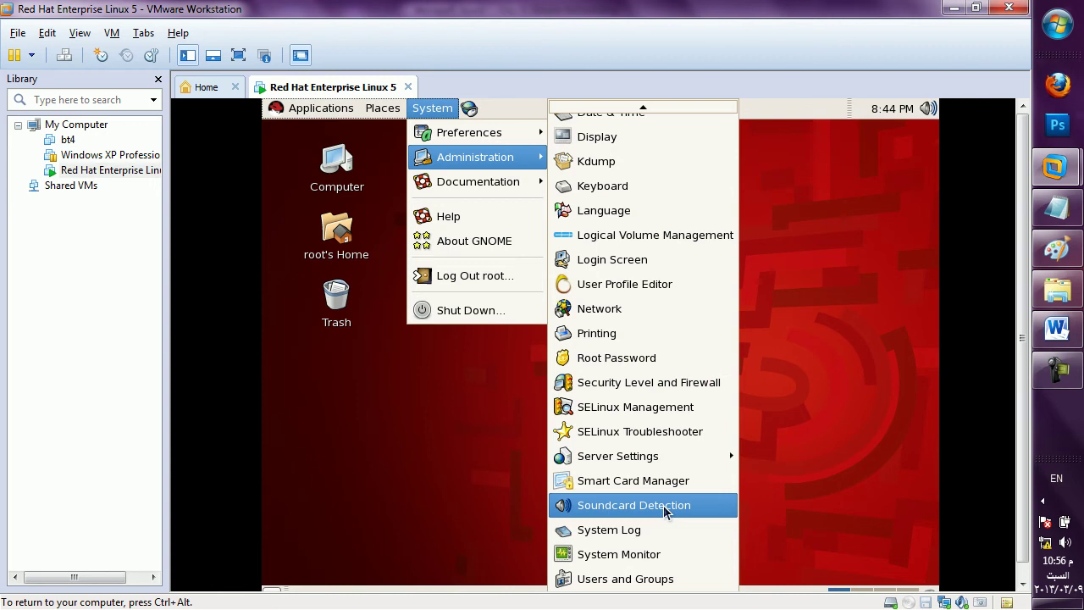
pyautogui.scroll(3, 664, 508)
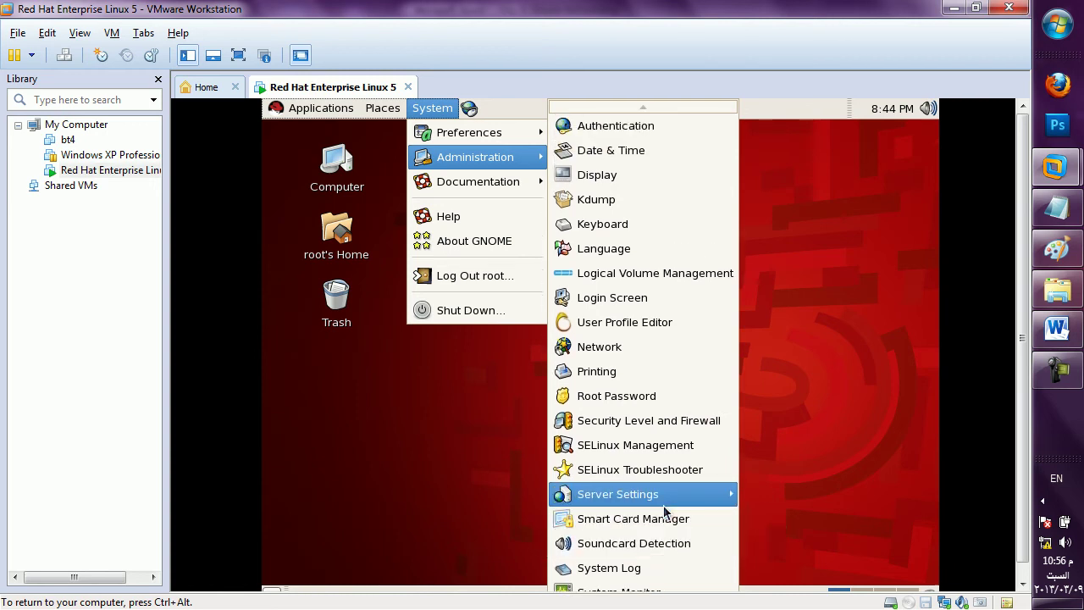
pyautogui.click(655, 347)
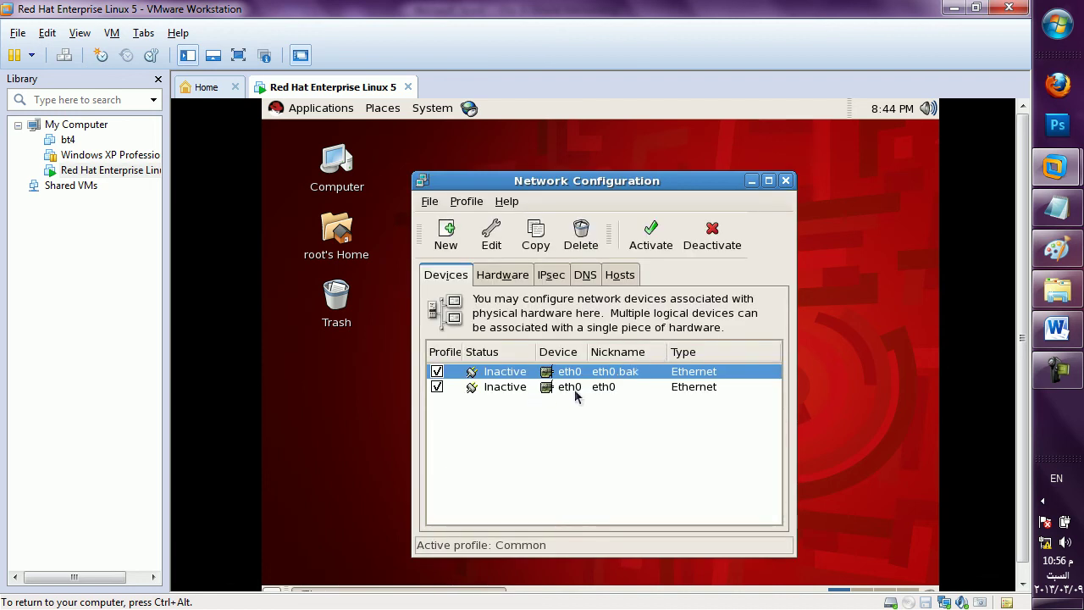
# Open the eth0 device settings and switch it to static IP addressing.
pyautogui.click(514, 390)
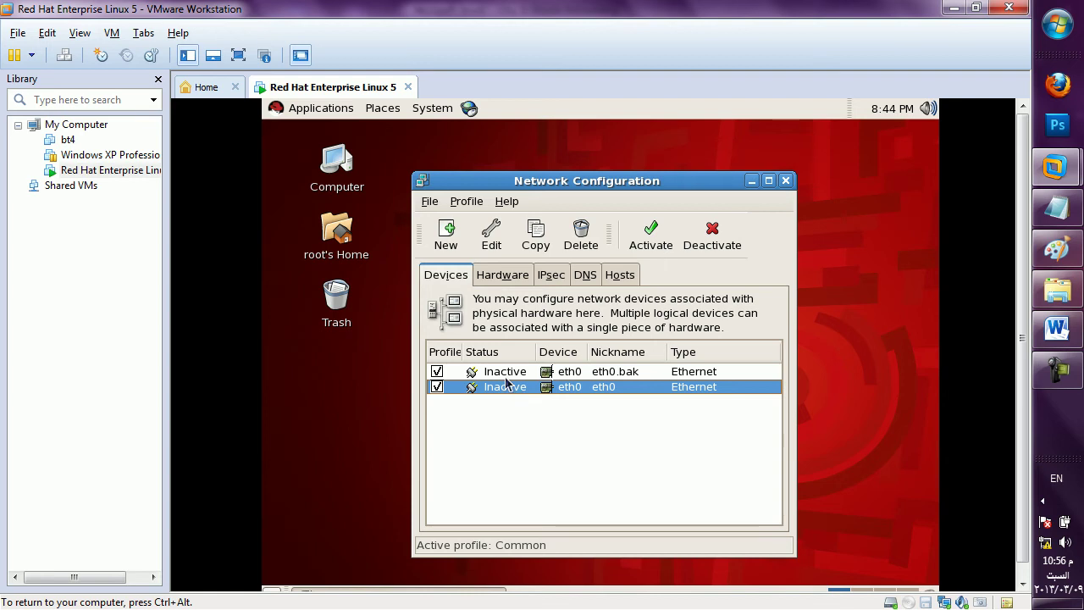
pyautogui.click(506, 374)
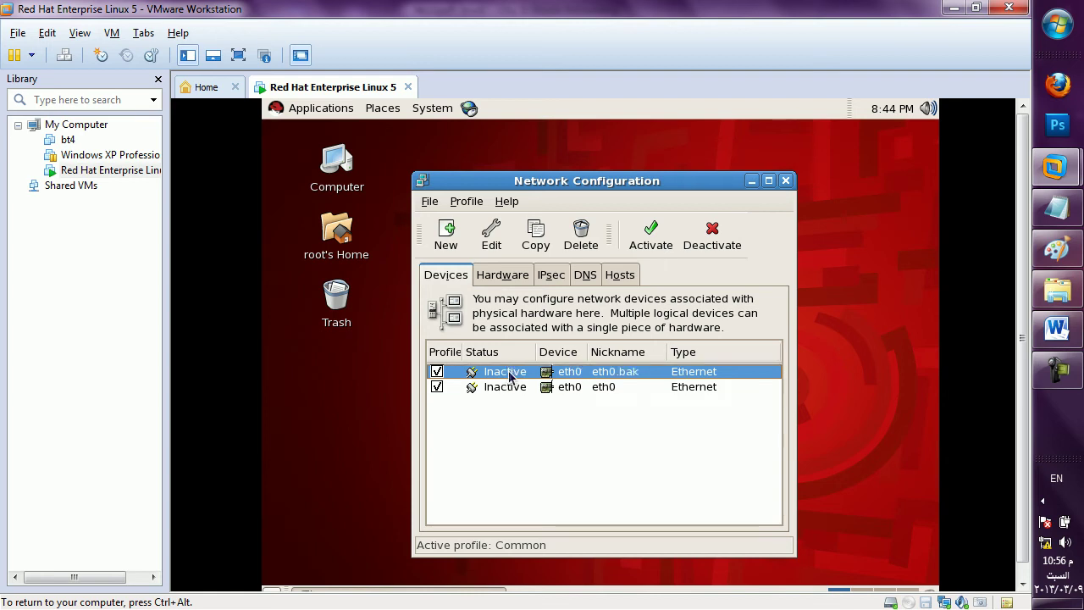
pyautogui.doubleClick(509, 389)
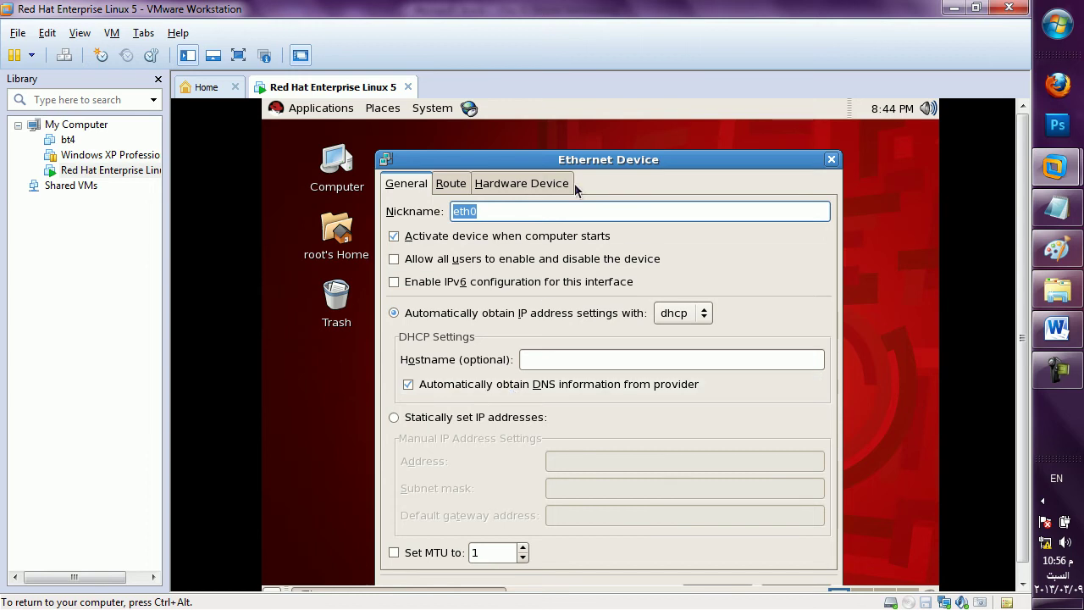
pyautogui.moveTo(583, 160); pyautogui.dragTo(610, 106)
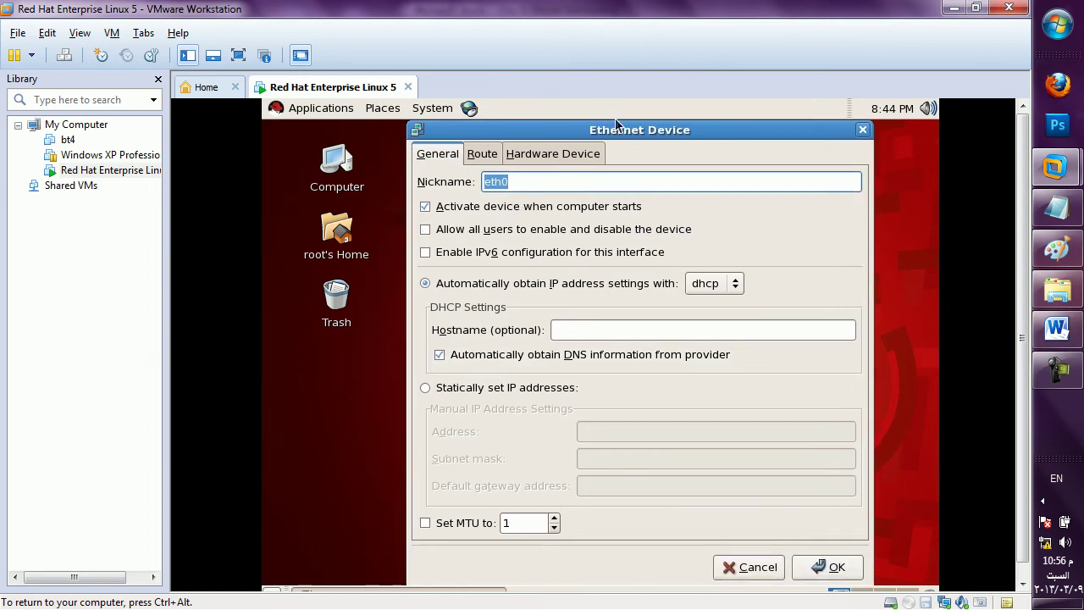
pyautogui.click(461, 391)
# Enter IP 192.168.1.10, mask 255.255.255.0, gateway 192.168.1.0 for eth0 and save.
pyautogui.click(643, 430)
pyautogui.press('Tab')
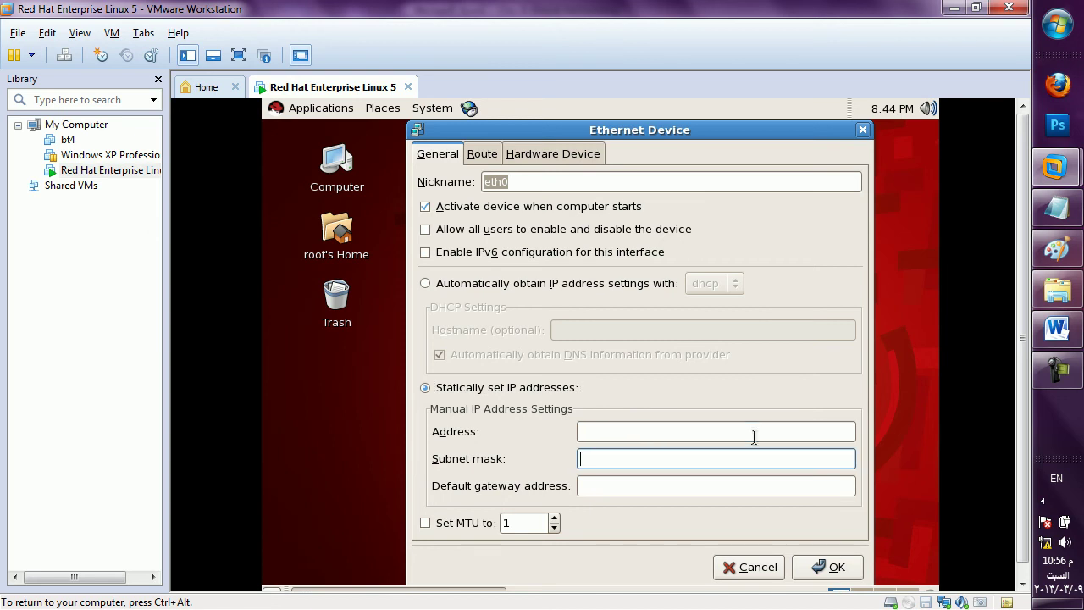
pyautogui.click(754, 431)
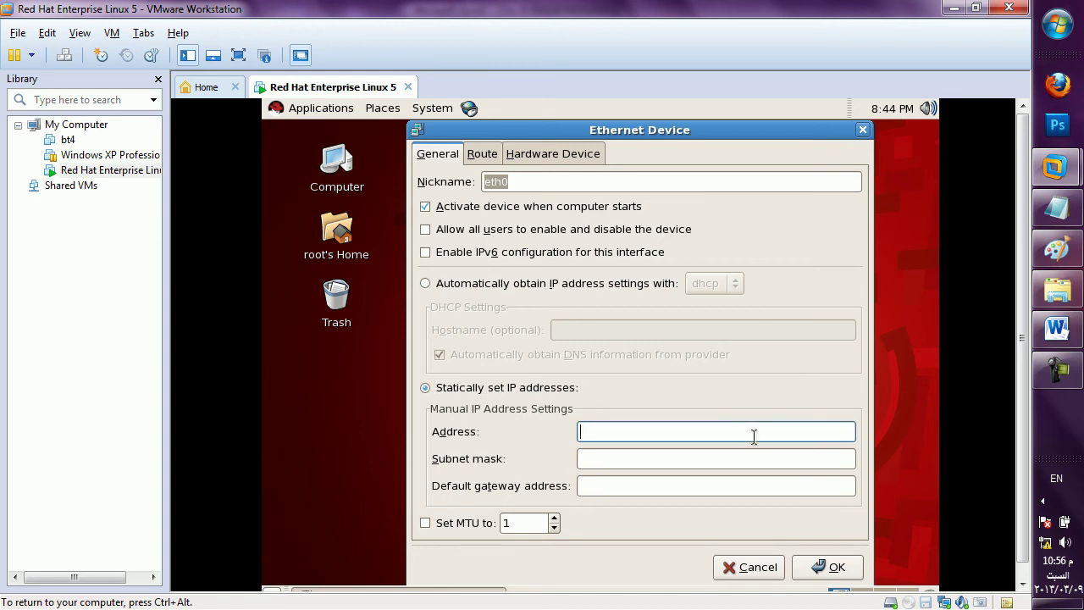
pyautogui.write('192.168.1.10')
pyautogui.click(715, 458)
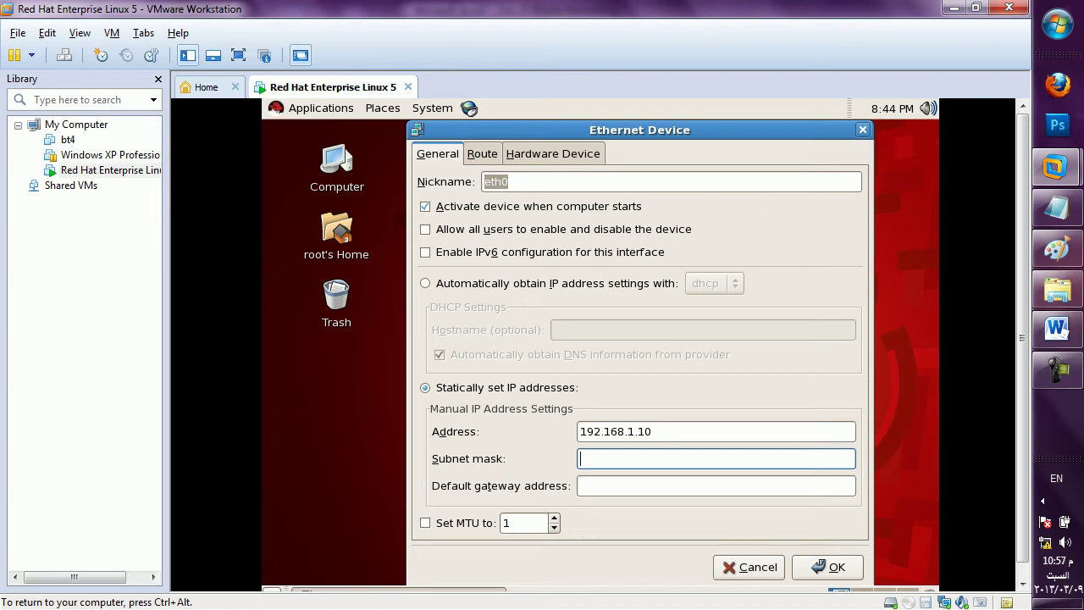
pyautogui.write('255.255.255.0')
pyautogui.click(581, 486)
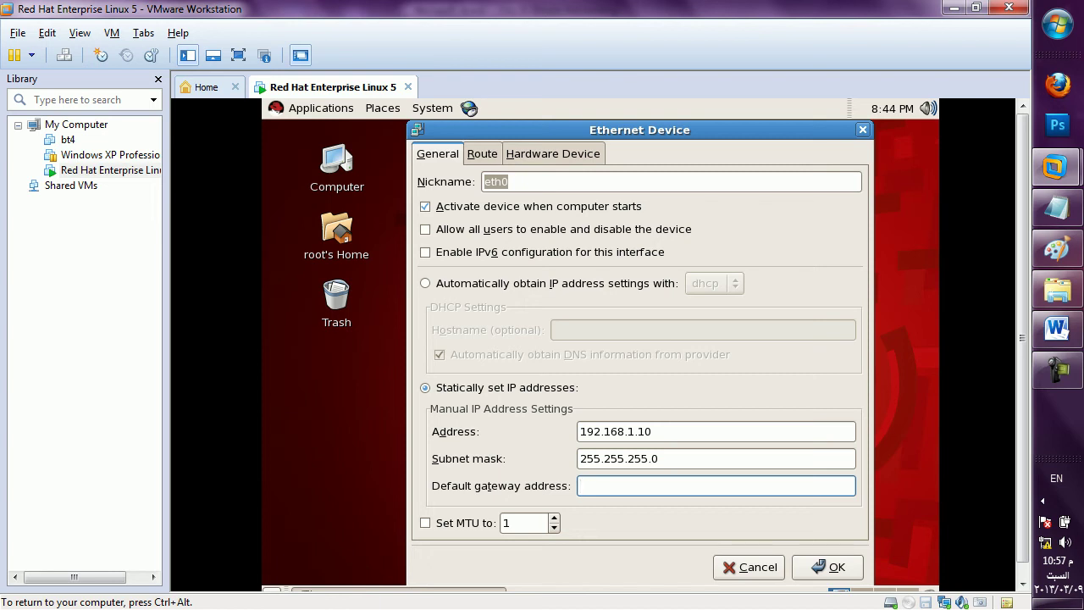
pyautogui.write('192.168.1.0')
pyautogui.click(853, 571)
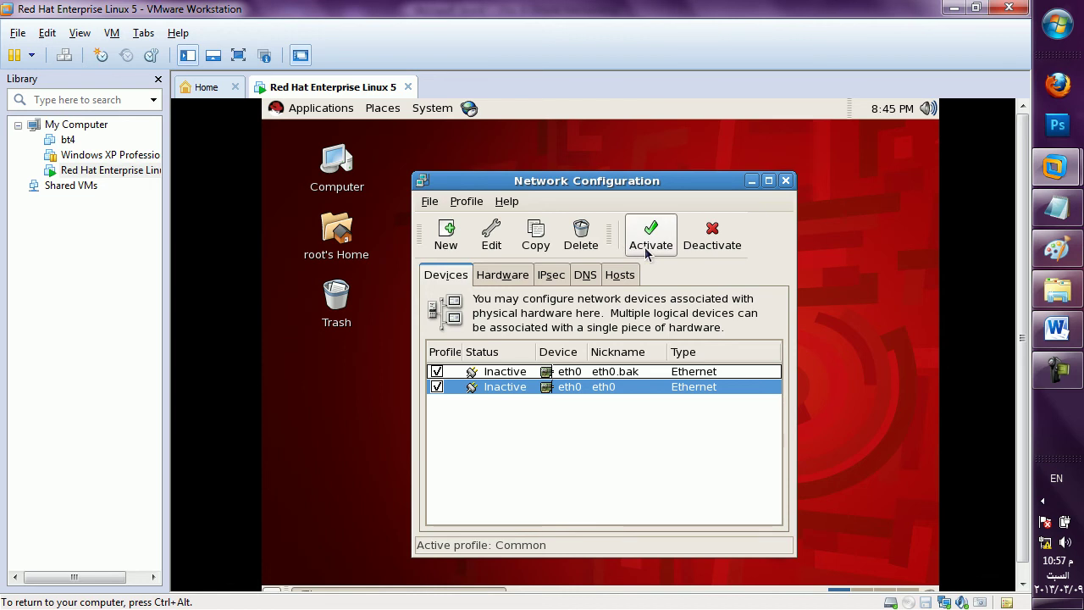
# Activate eth0, saving the pending network changes first.
pyautogui.click(649, 251)
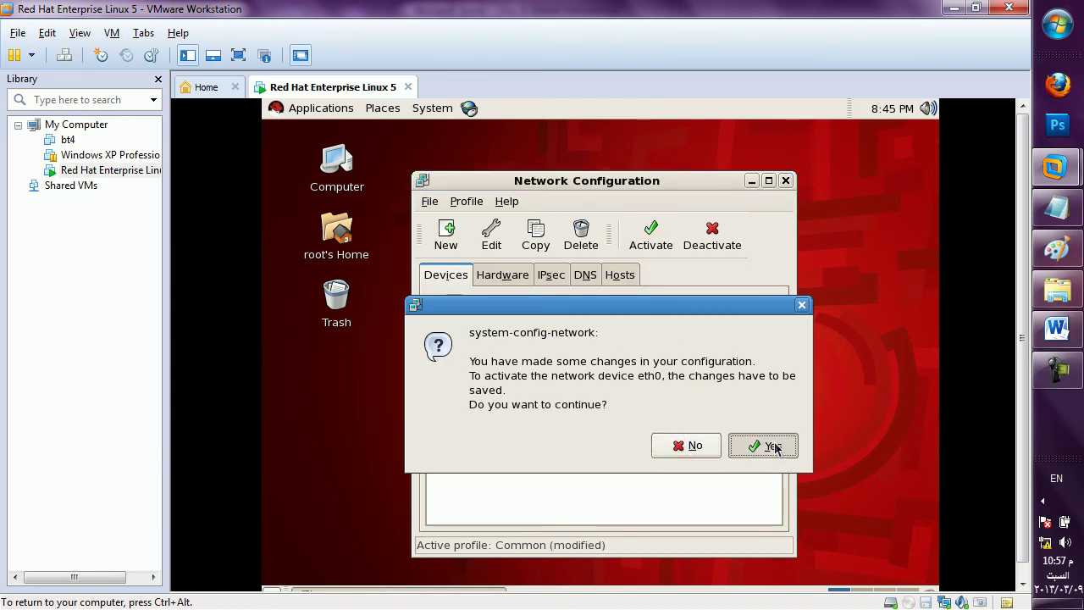
pyautogui.click(766, 446)
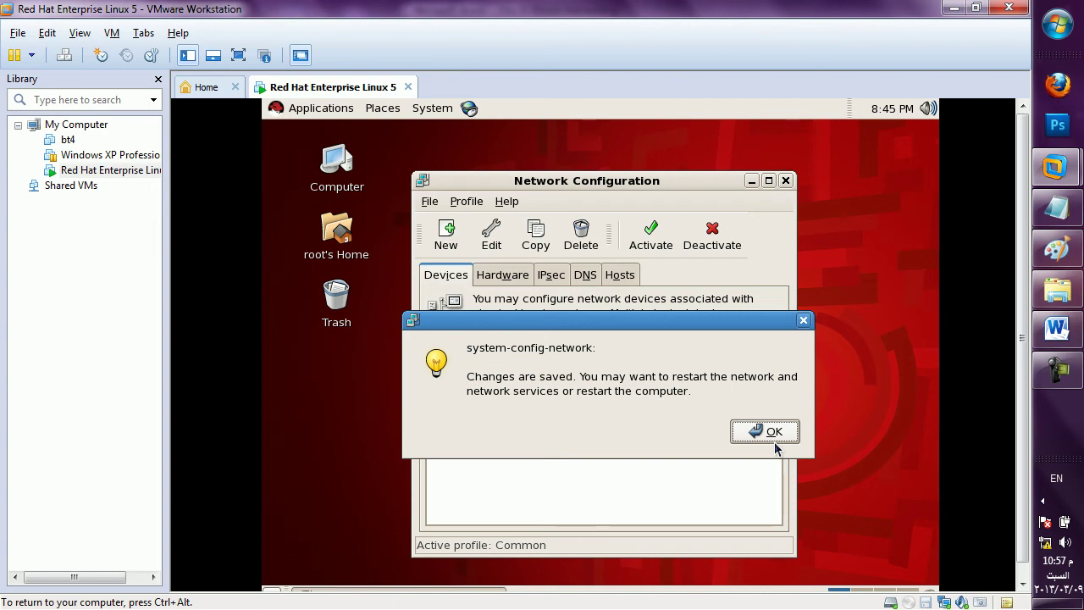
pyautogui.click(776, 435)
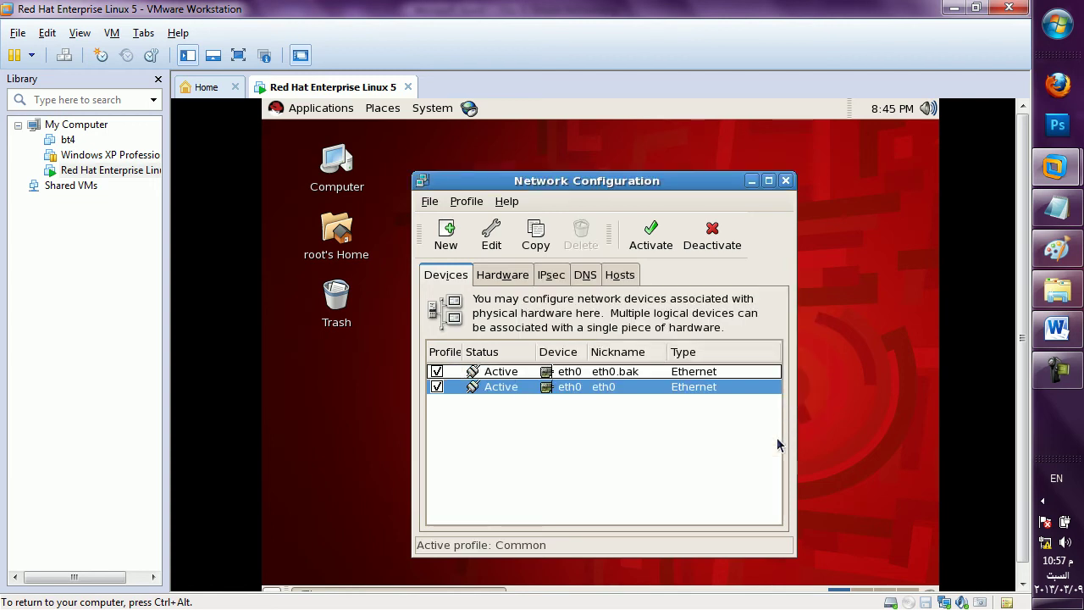
# Remove eth0's default gateway address and save the device settings.
pyautogui.click(529, 388)
pyautogui.doubleClick(529, 388)
pyautogui.moveTo(624, 513); pyautogui.dragTo(470, 505)
pyautogui.press('BackSpace')
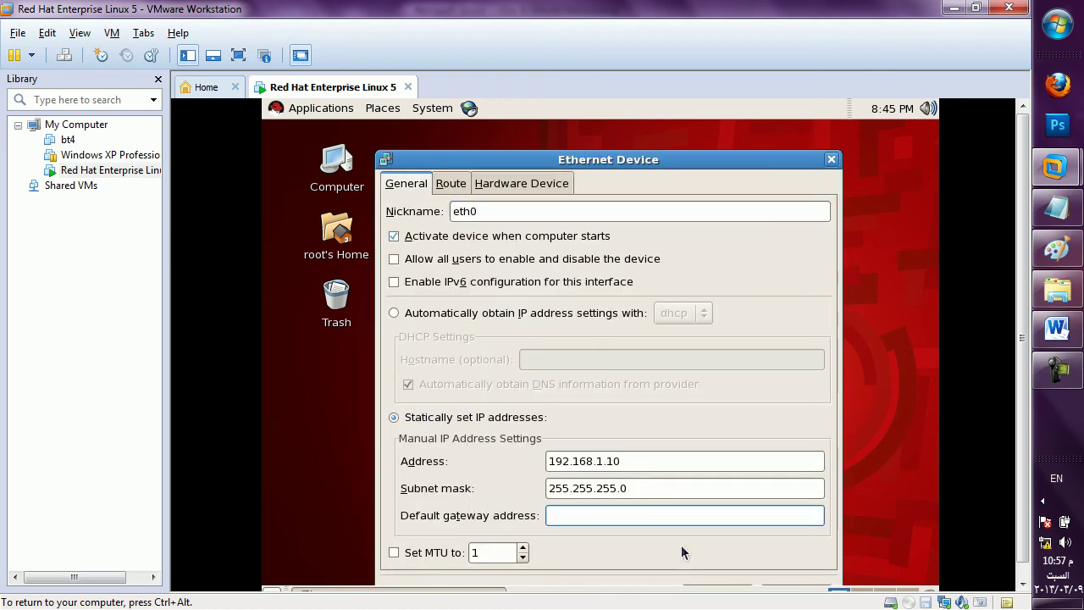
pyautogui.moveTo(700, 167); pyautogui.dragTo(704, 138)
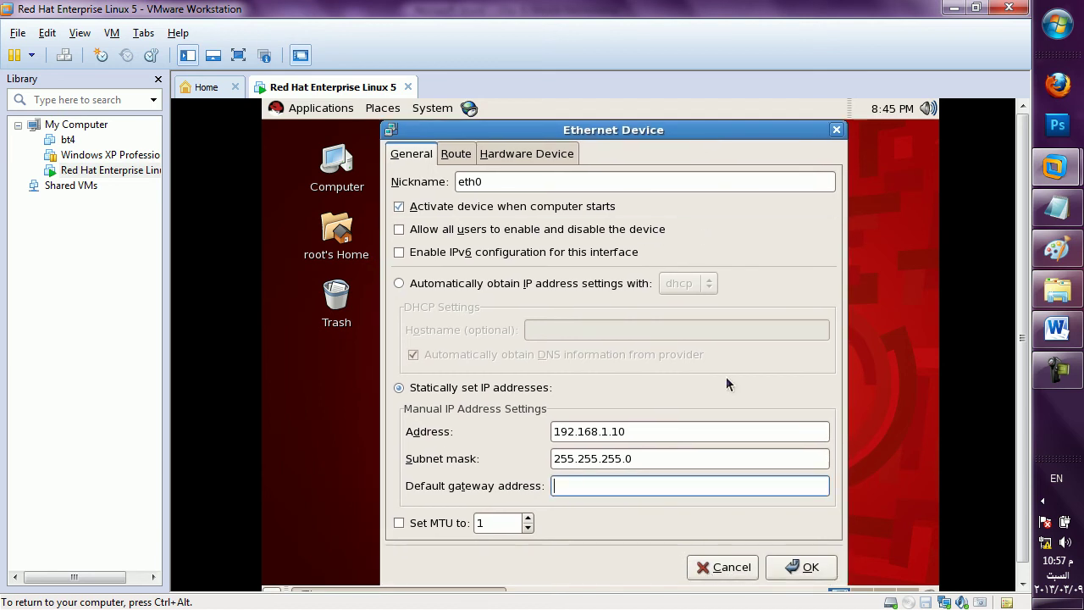
pyautogui.click(806, 566)
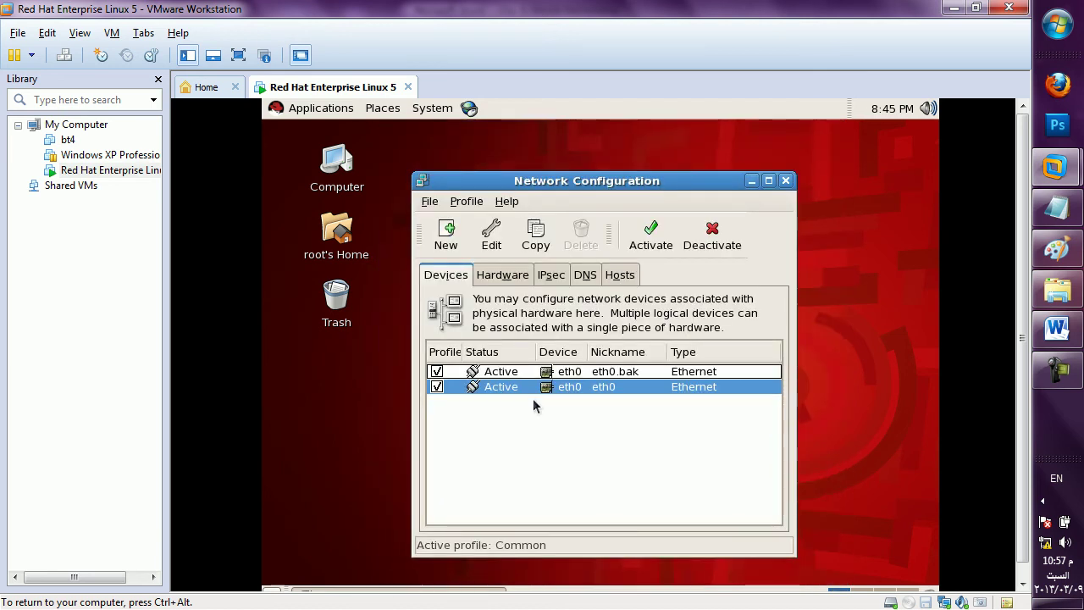
# Save the network configuration with File > Save, then deactivate and reactivate eth0.
pyautogui.click(430, 202)
pyautogui.click(444, 223)
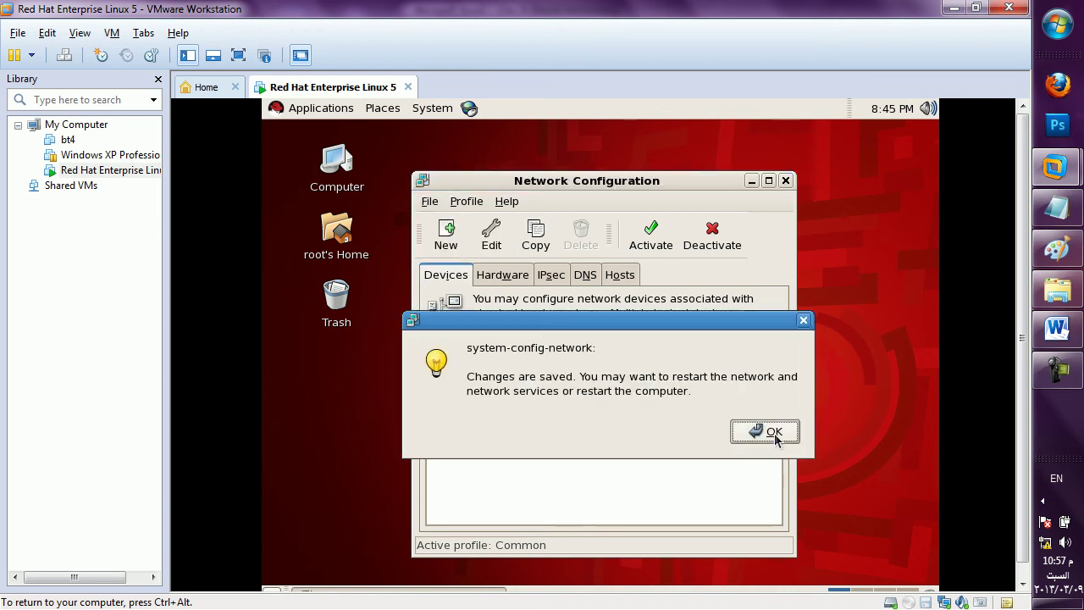
pyautogui.click(774, 433)
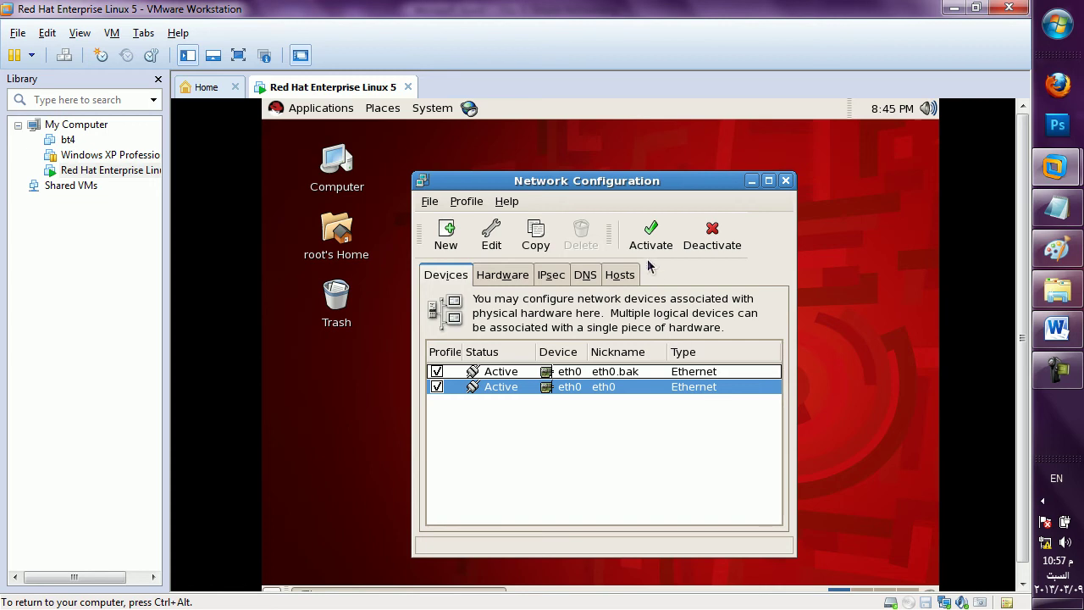
pyautogui.click(706, 247)
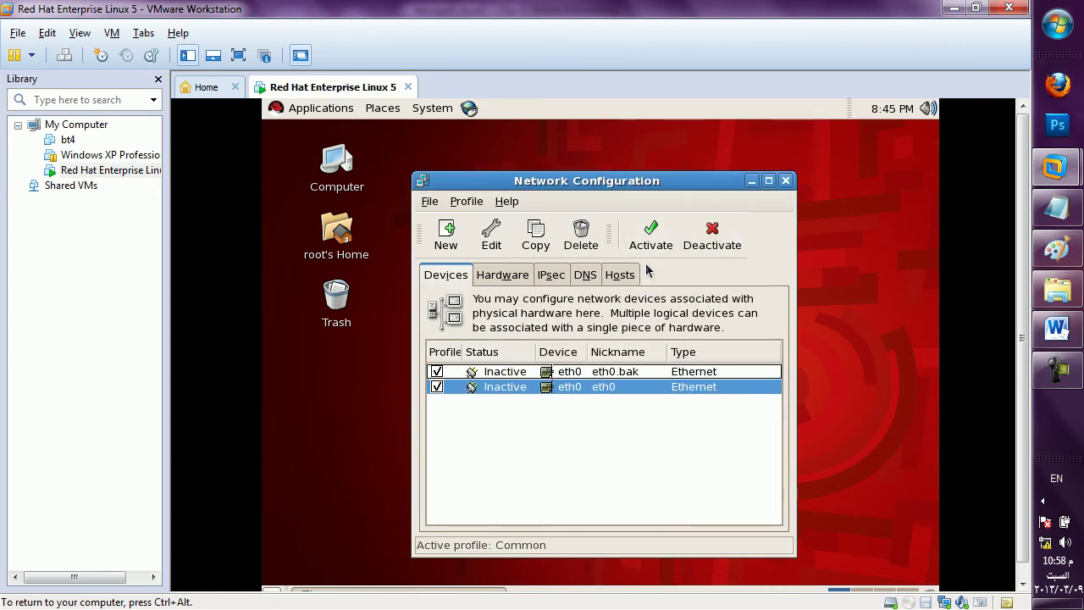
pyautogui.click(650, 246)
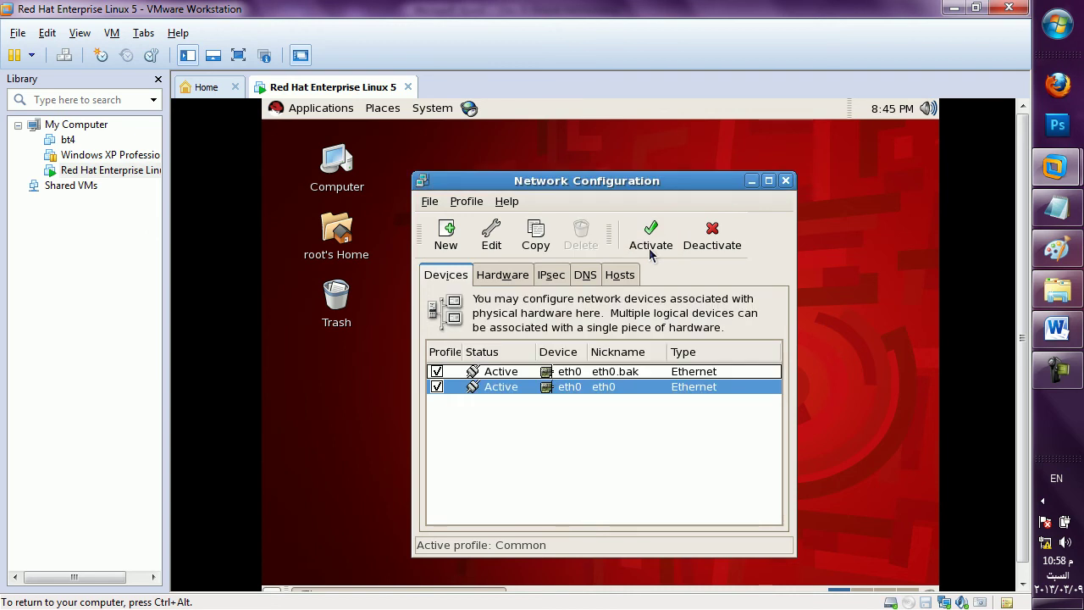
# Close Network Configuration and log the root user out.
pyautogui.click(785, 180)
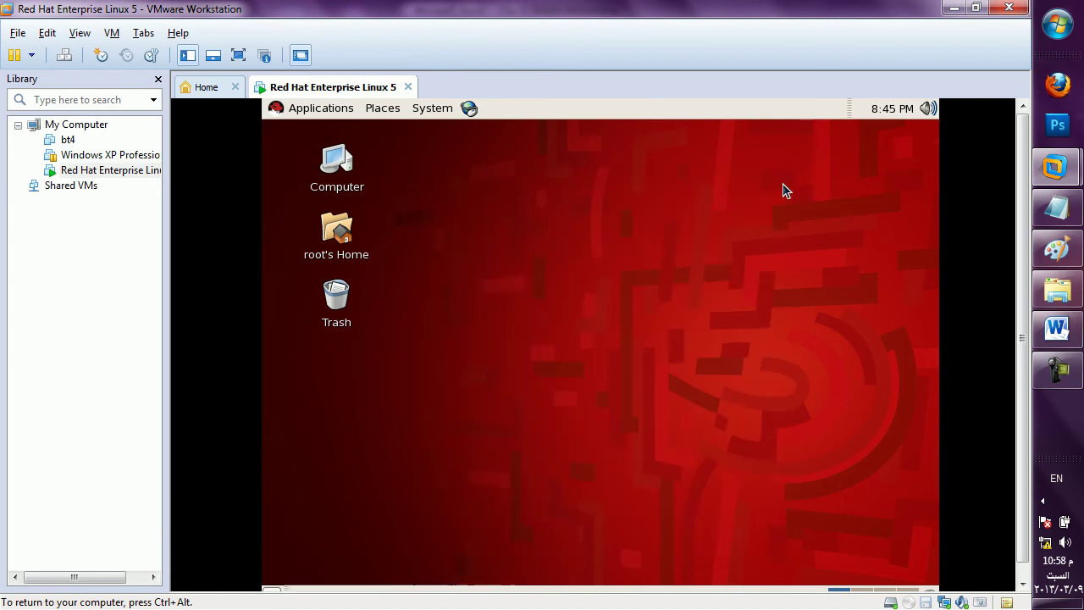
pyautogui.click(449, 108)
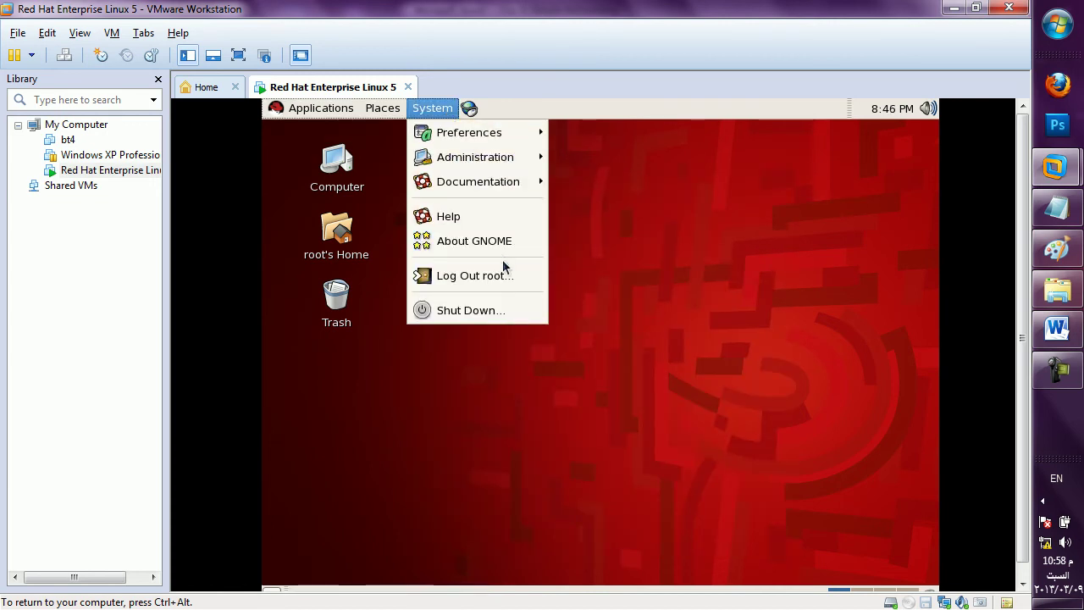
pyautogui.click(504, 276)
pyautogui.click(725, 382)
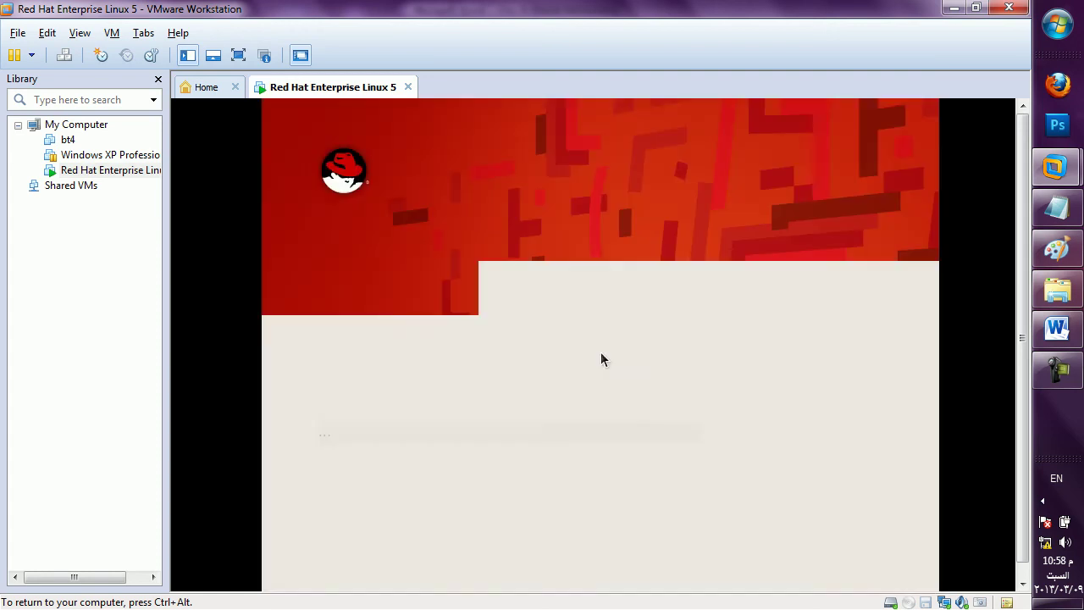
# Log back in as the batch user with its password.
pyautogui.write('batch3')
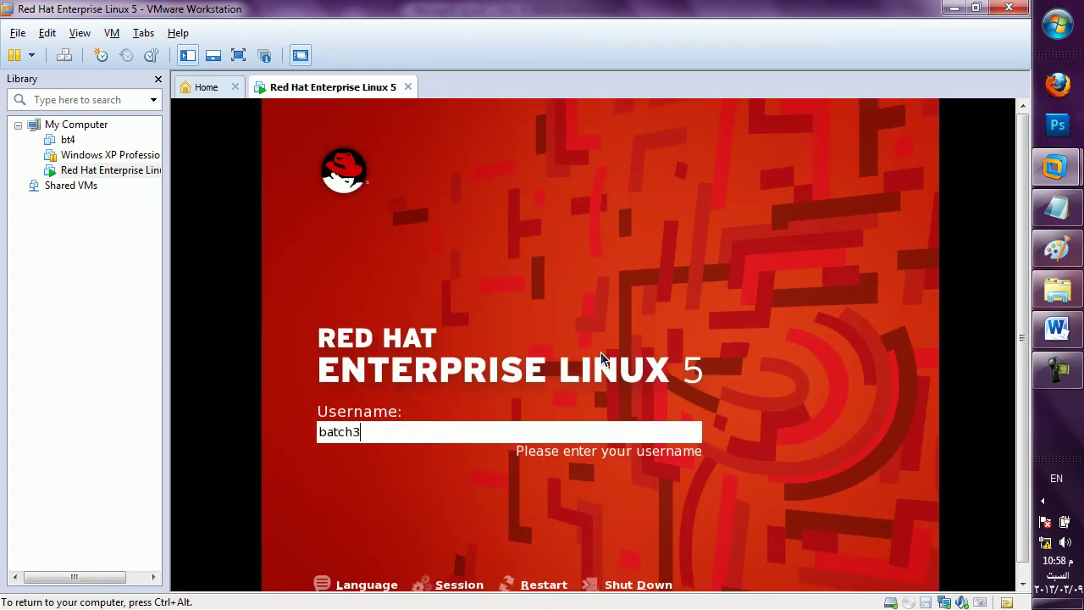
pyautogui.press('Return')
pyautogui.write('•••••')
pyautogui.press('Return')
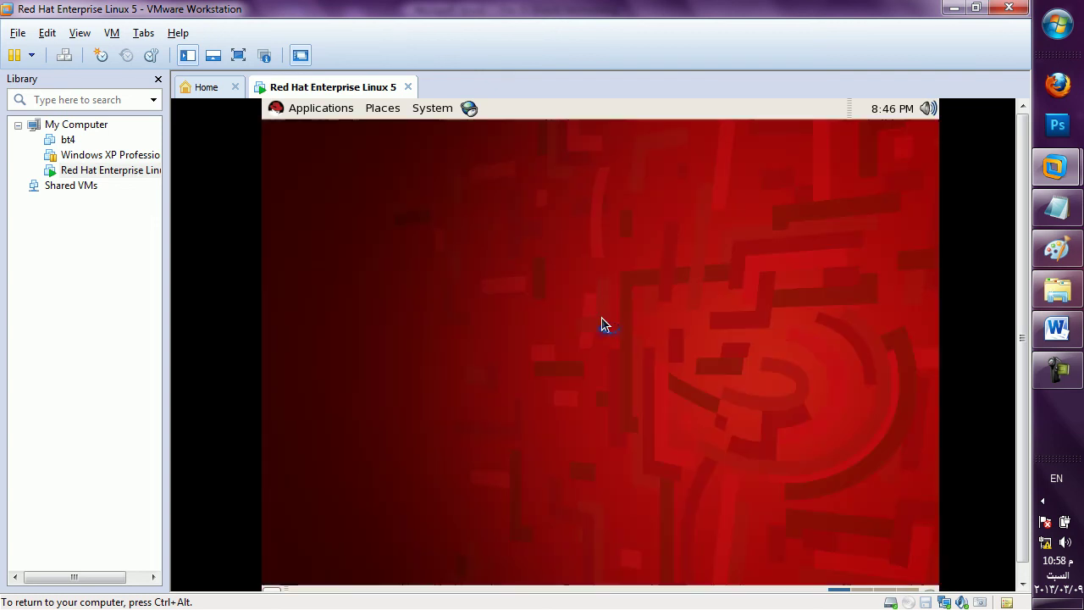
# Open a maximized terminal from the desktop context menu.
pyautogui.rightClick(645, 230)
pyautogui.click(701, 310)
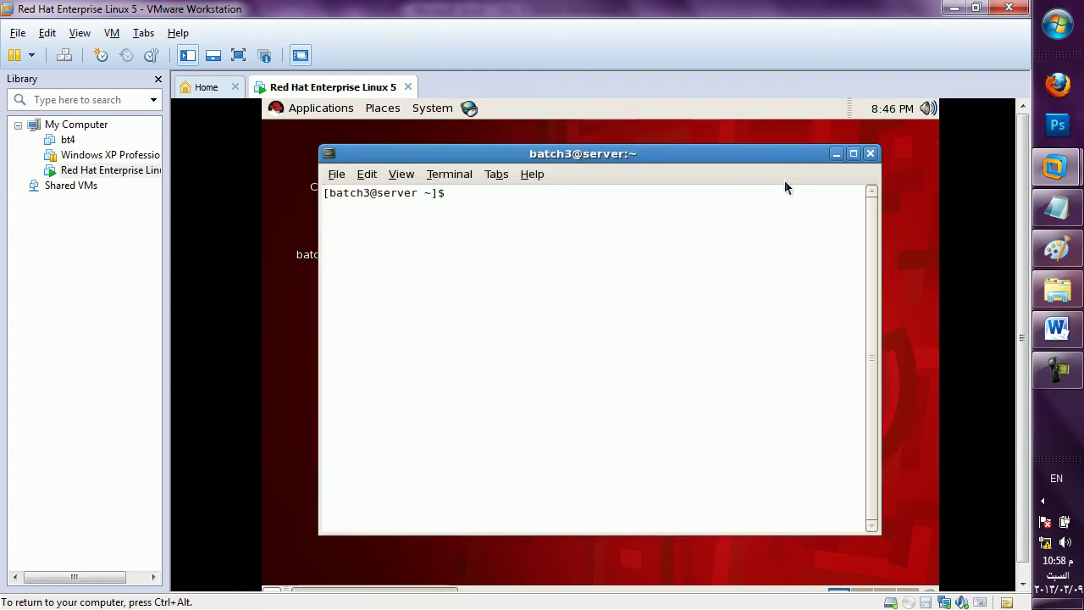
pyautogui.click(853, 153)
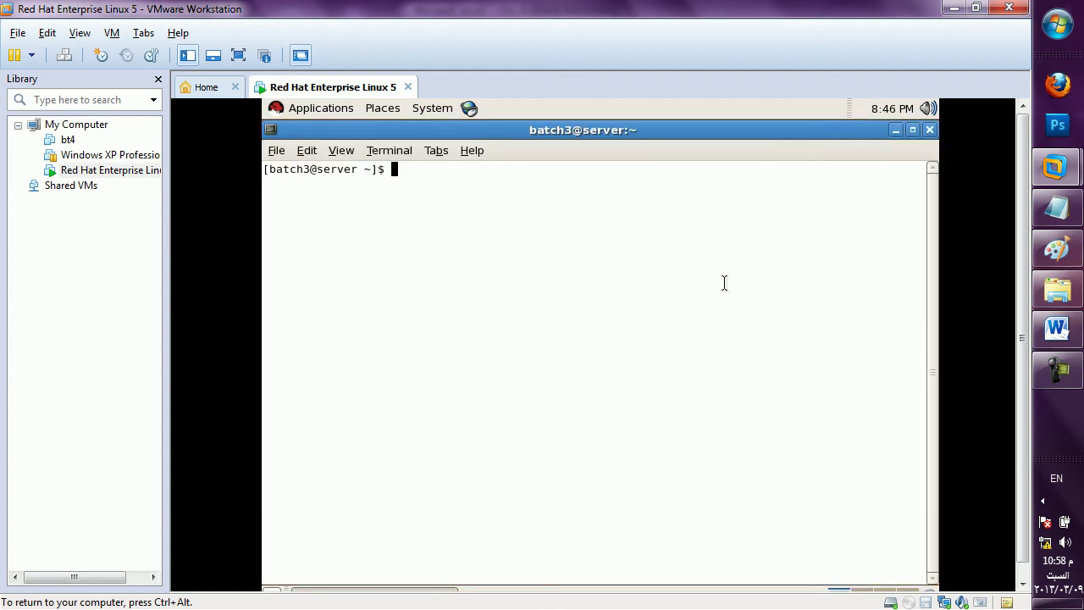
# Change to /oraeng/app/oracle/product/11.1.0/db_1/network/admin, list it, then list its samples folder.
pyautogui.write('cd /oraeng/app/or')
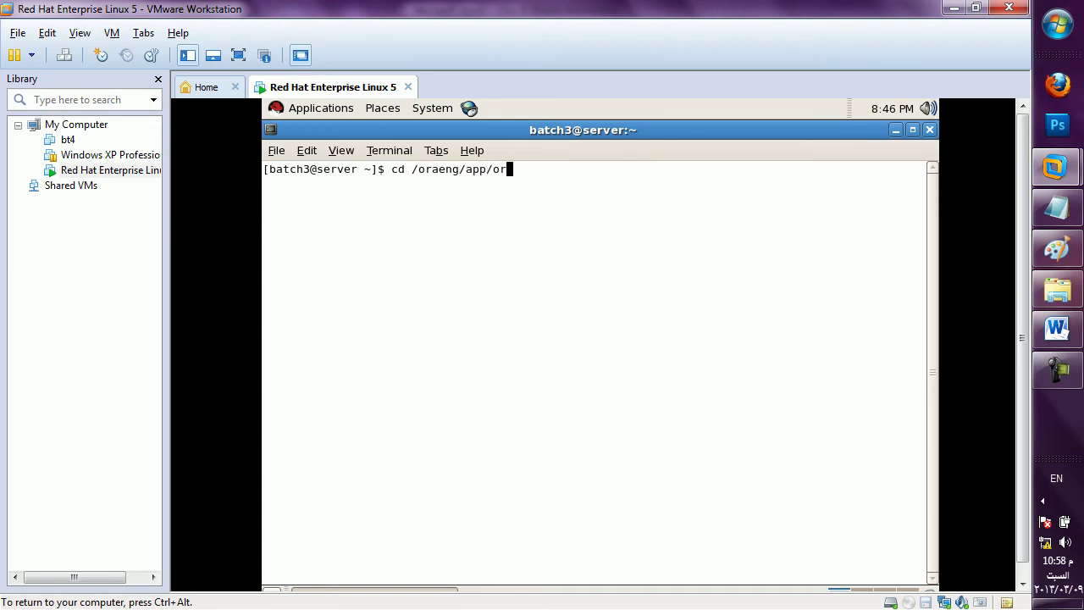
pyautogui.write('acle/product/11.1.0/db_1/')
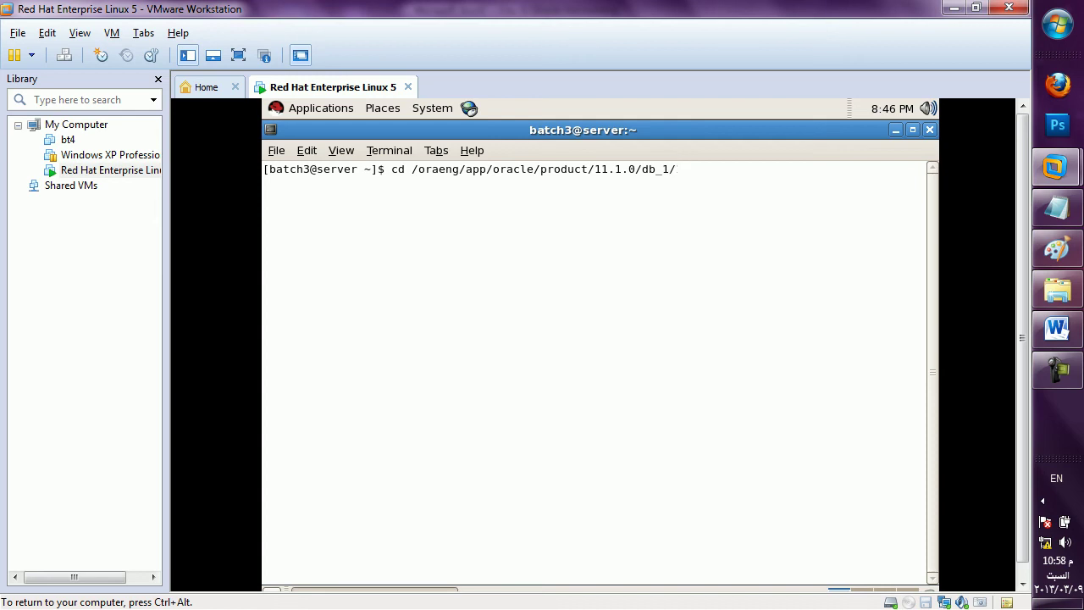
pyautogui.write('betw')
pyautogui.press('BackSpace')
pyautogui.press('BackSpace')
pyautogui.press('BackSpace')
pyautogui.press('BackSpace')
pyautogui.write('network/admin')
pyautogui.press('Return')
pyautogui.write('ls')
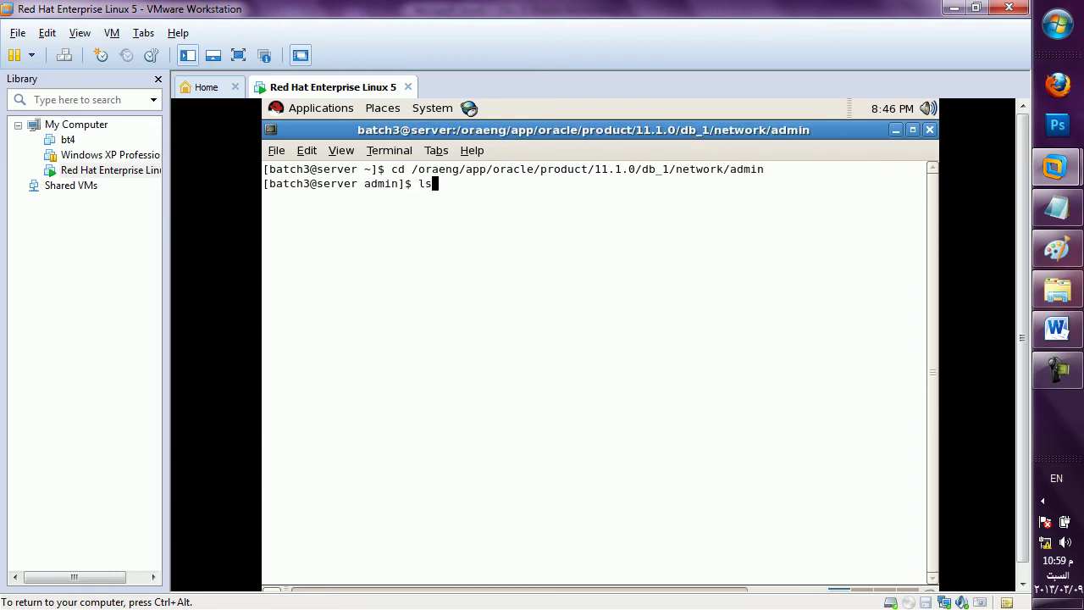
pyautogui.press('Return')
pyautogui.write('cd samples')
pyautogui.press('Return')
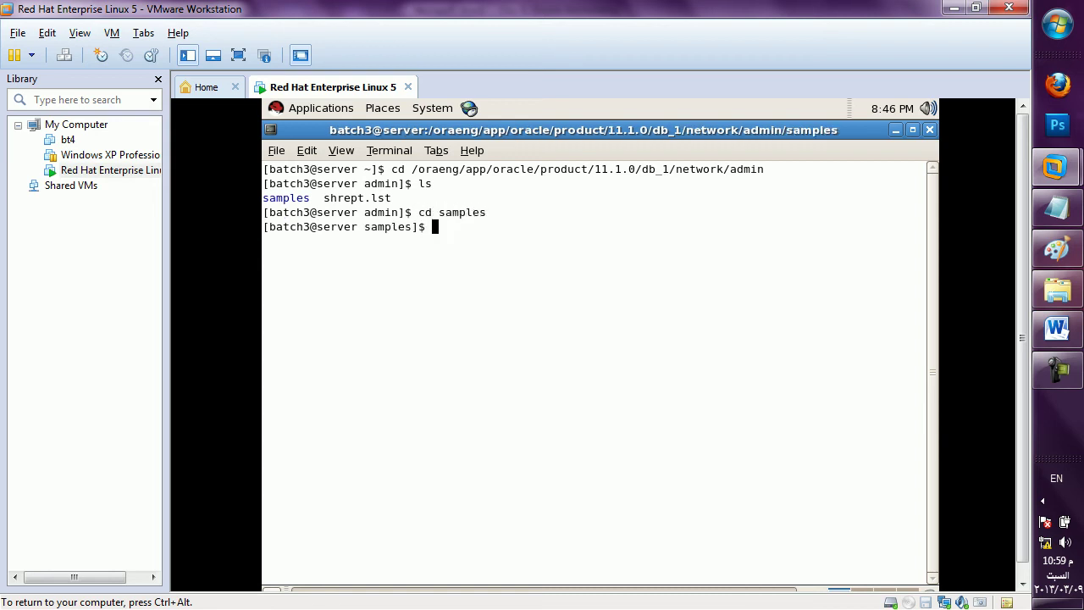
pyautogui.write('ls')
pyautogui.press('Return')
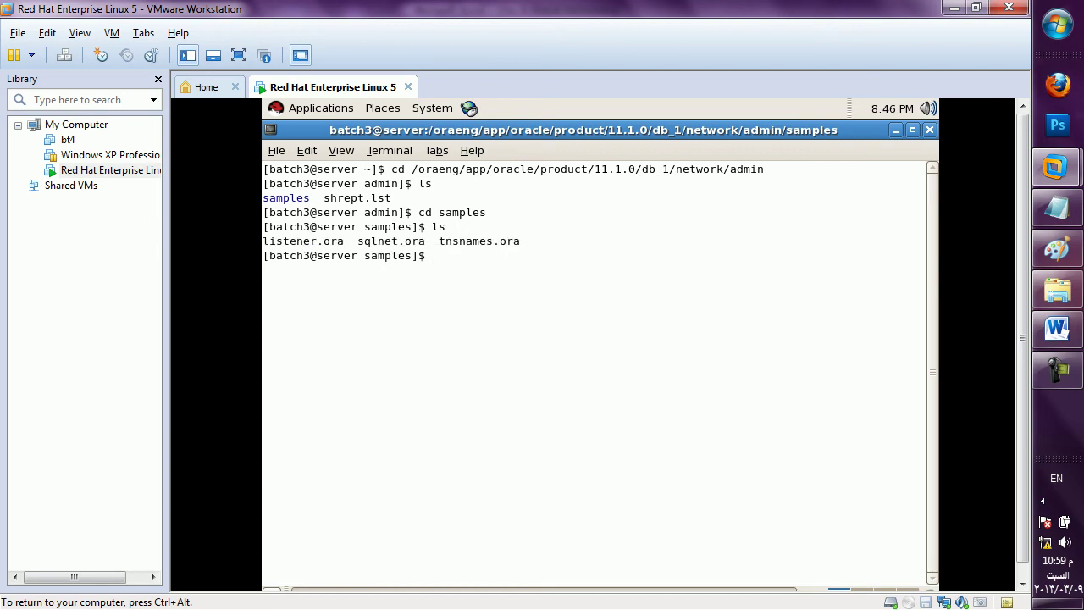